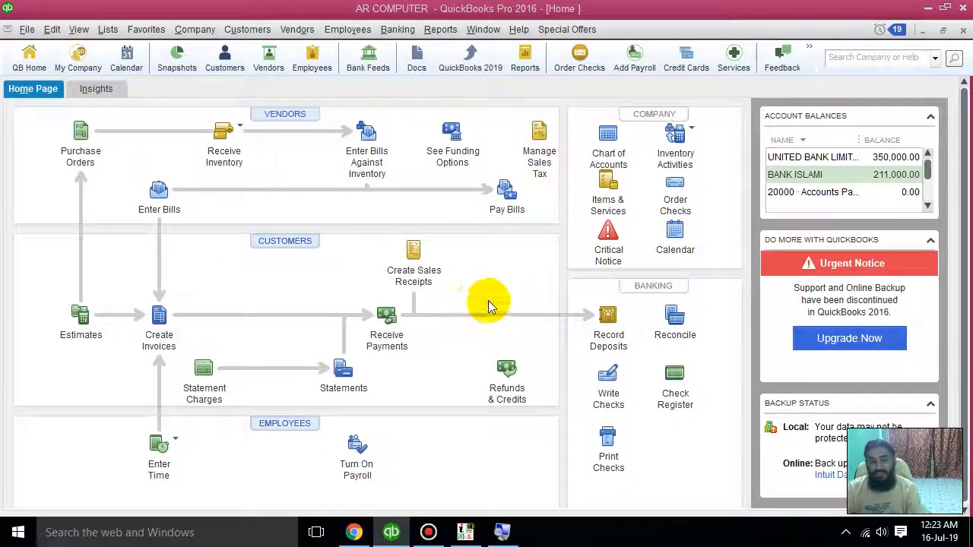
Step: Start a new sales receipt for customer GHAZI FOUNDATION COLLEGE with cash as the payment method
left_click(414, 260)
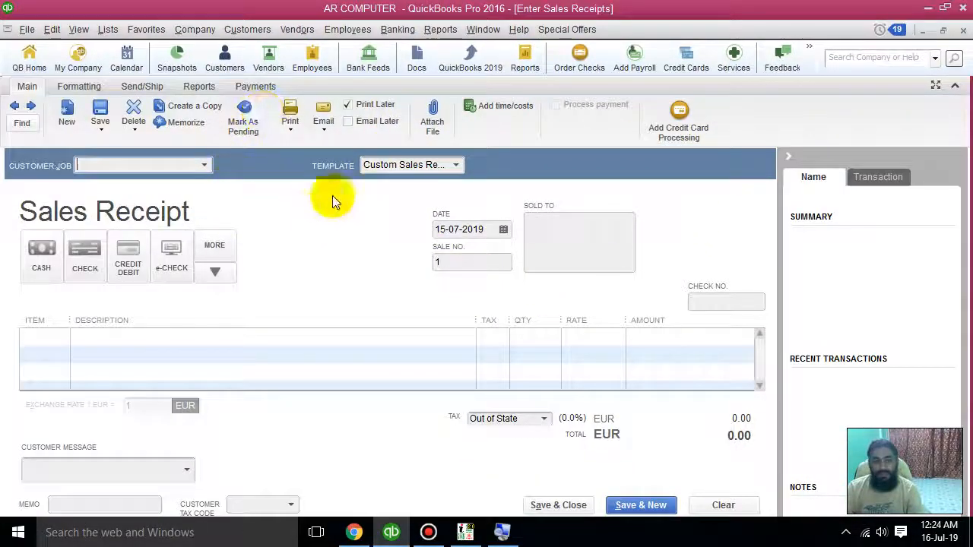
left_click(203, 164)
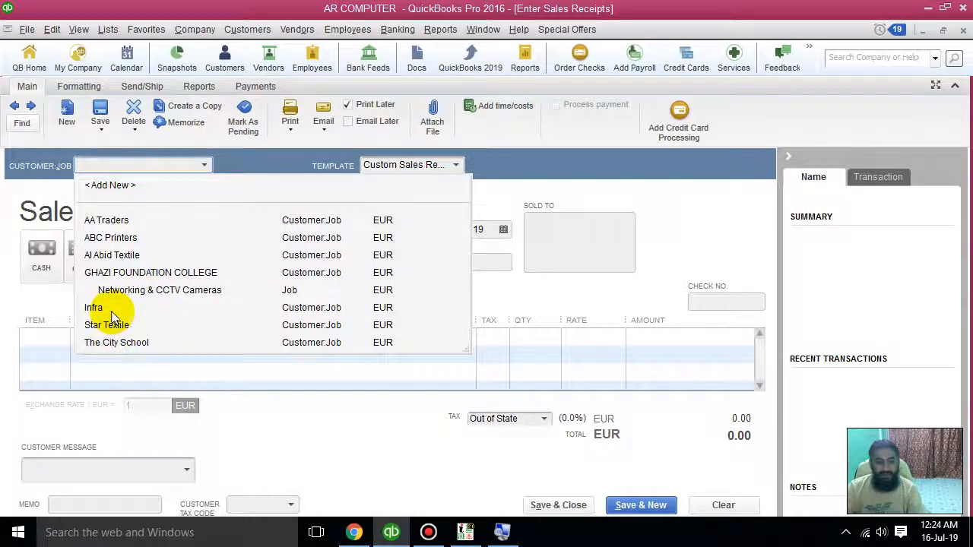
left_click(105, 274)
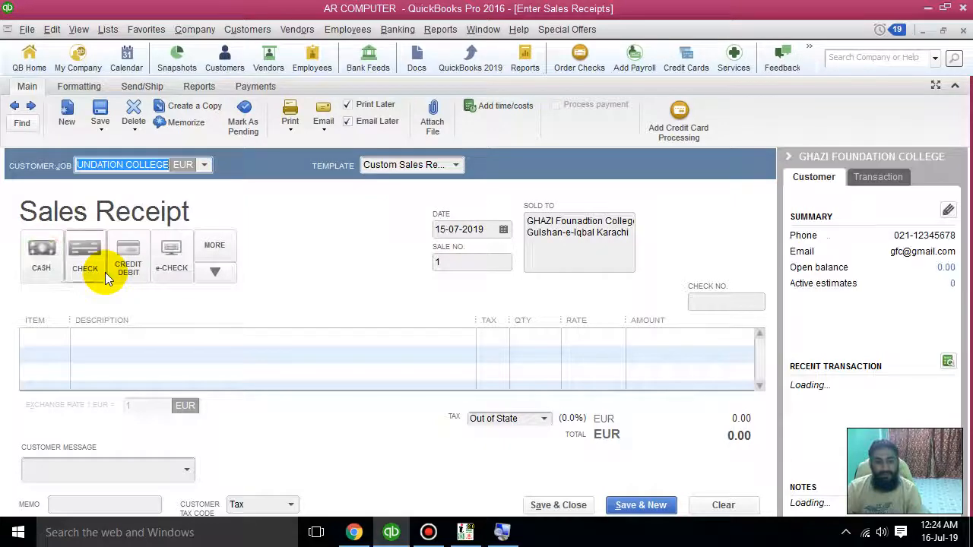
left_click(53, 252)
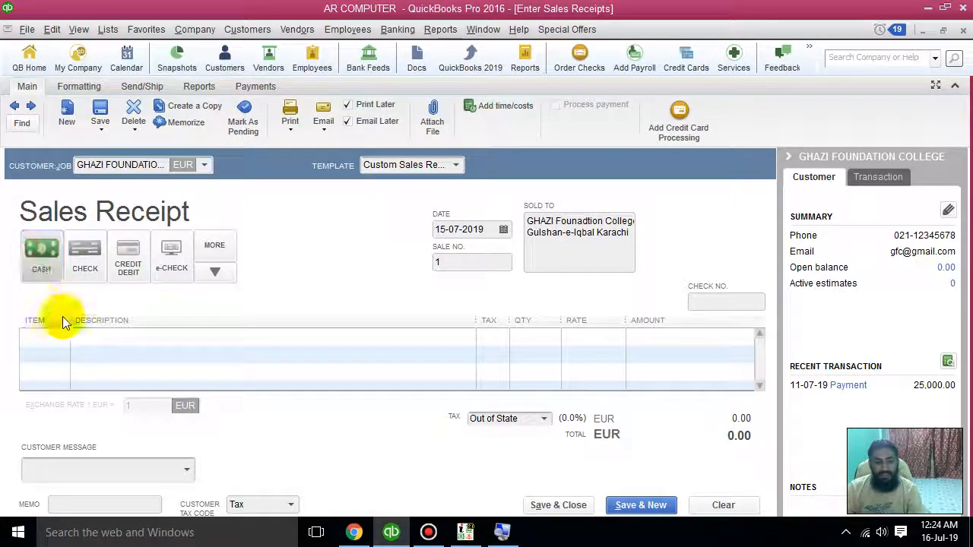
left_click(84, 258)
left_click(45, 253)
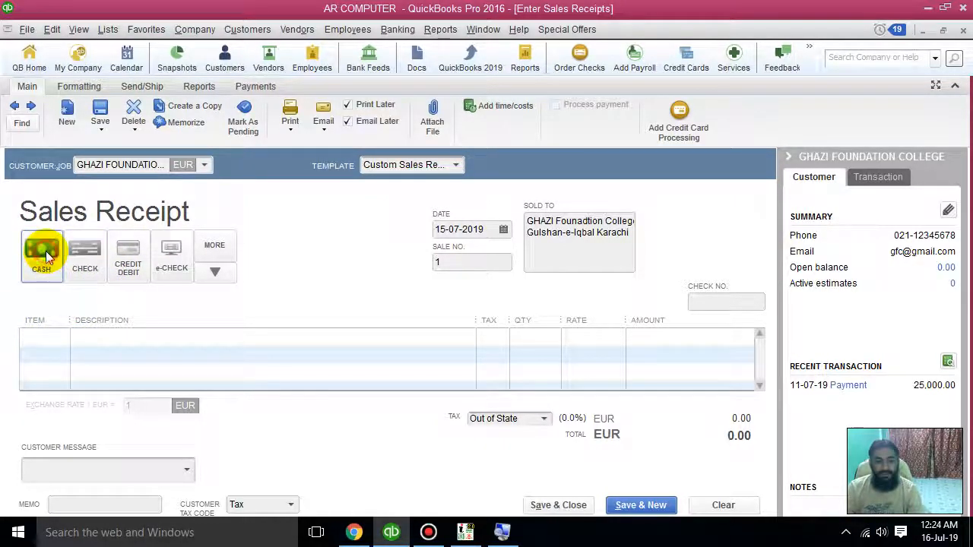
left_click(477, 221)
left_click(486, 262)
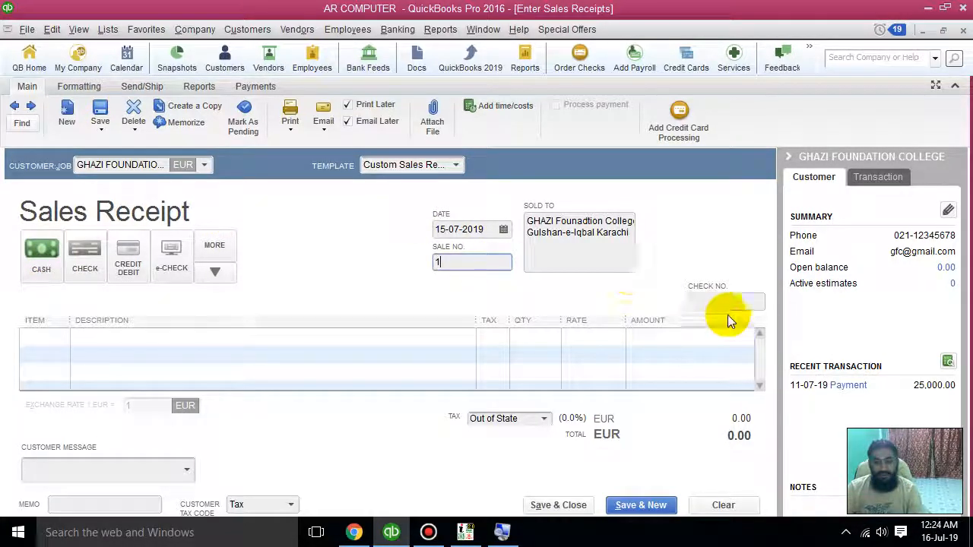
left_click(89, 260)
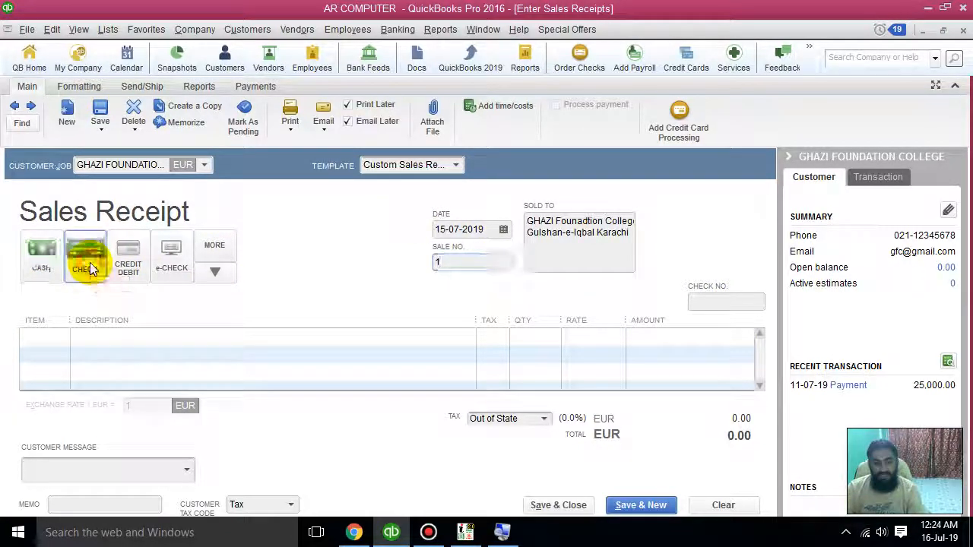
left_click(718, 301)
left_click(39, 251)
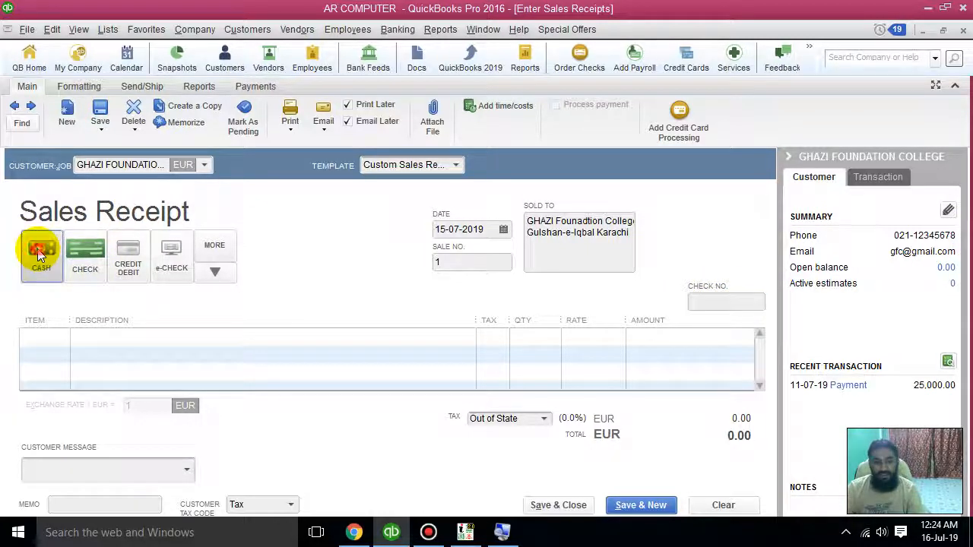
Step: Add the HP DV6000 LAPTOP inventory item to the receipt's first line with a quantity of 1
left_click(48, 341)
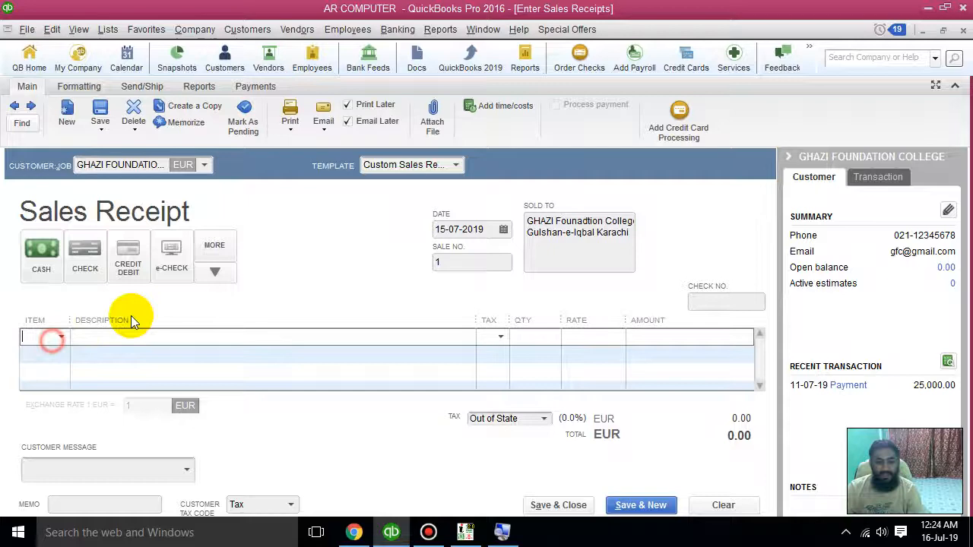
left_click(61, 337)
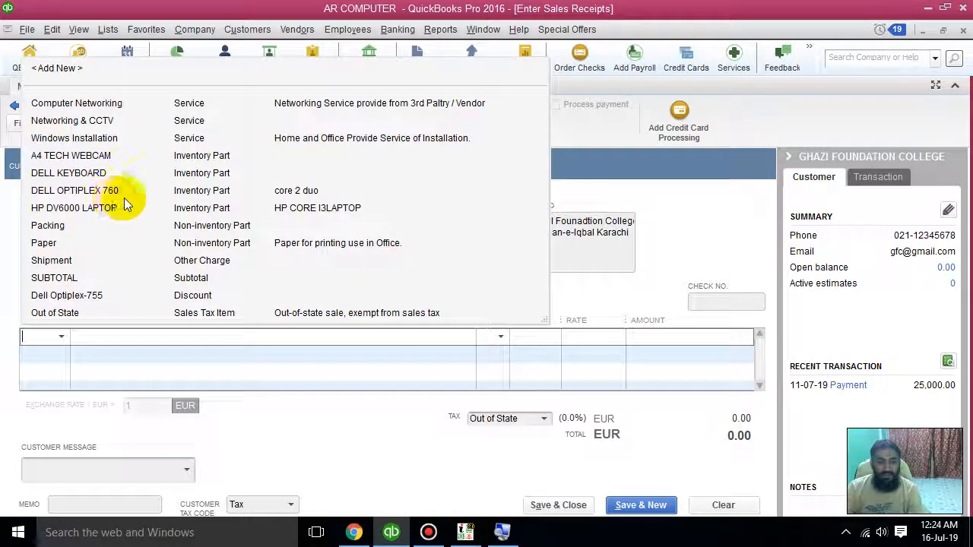
left_click(231, 208)
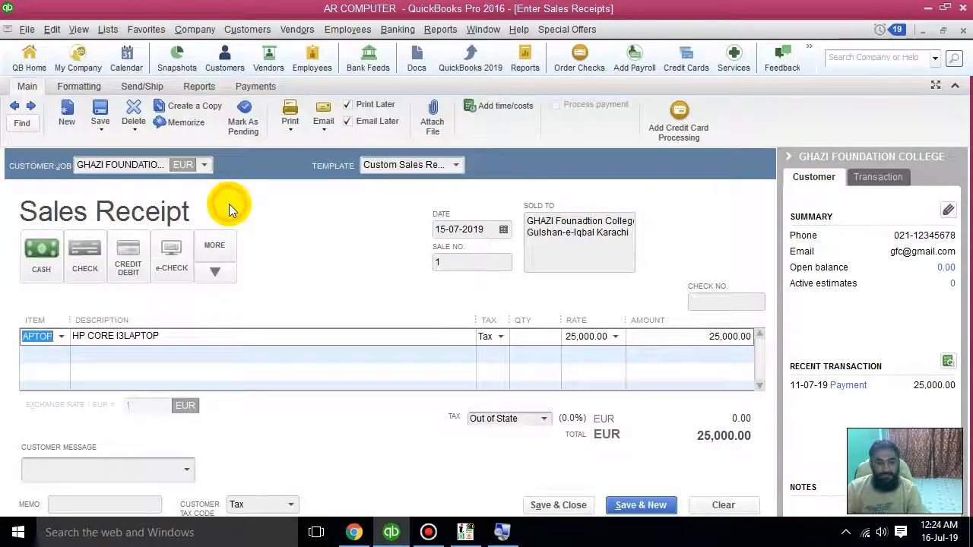
left_click(545, 336)
type("1")
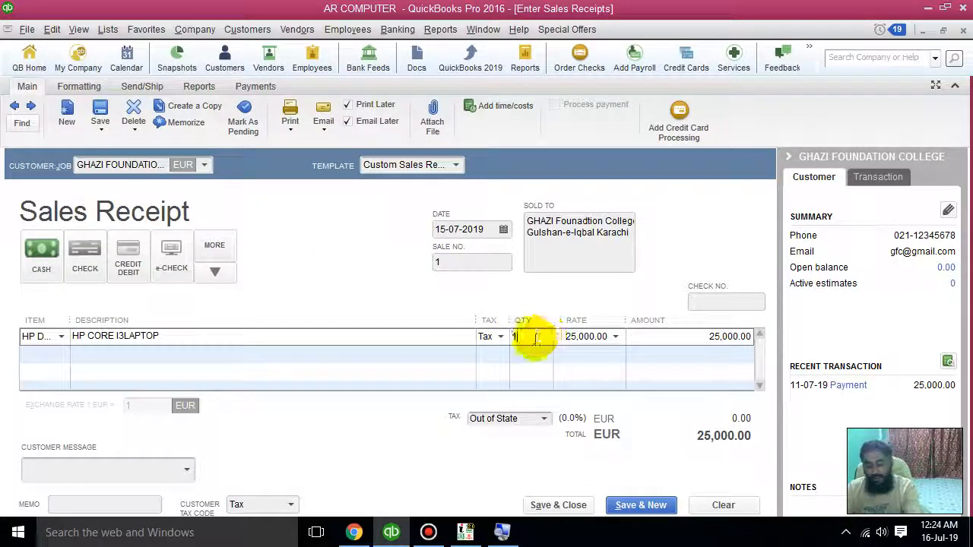
left_click(539, 356)
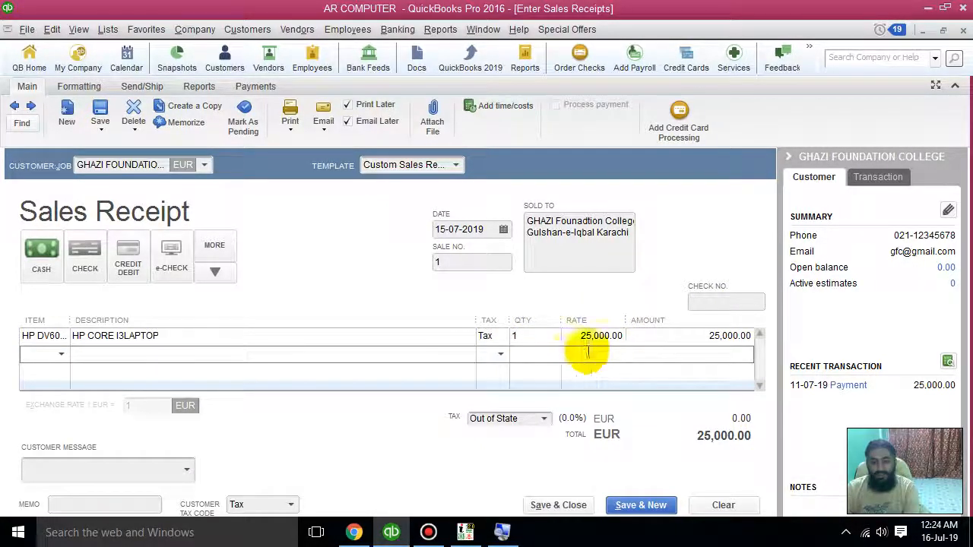
Step: Set the laptop line's tax code to Non and choose "Thank you for your business." as the customer message
left_click(487, 337)
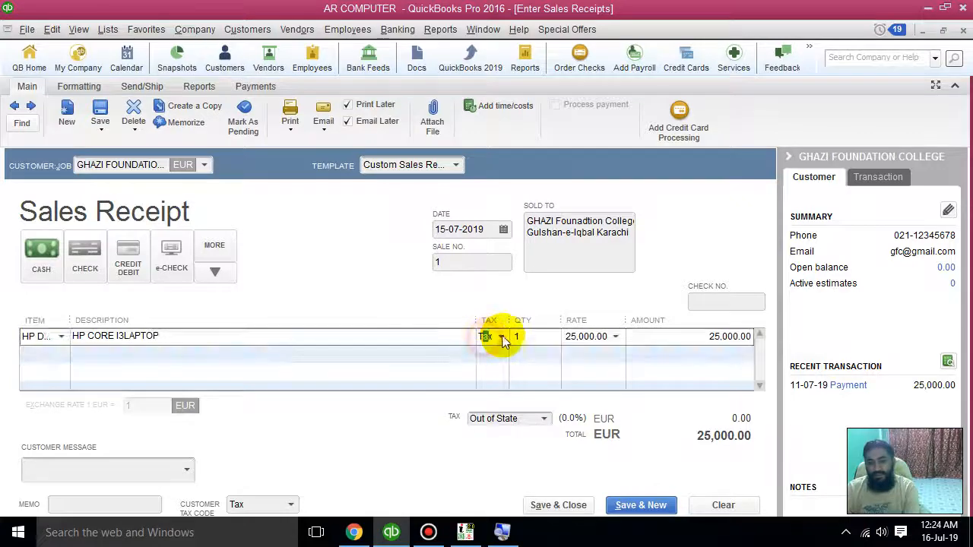
left_click(500, 336)
left_click(536, 410)
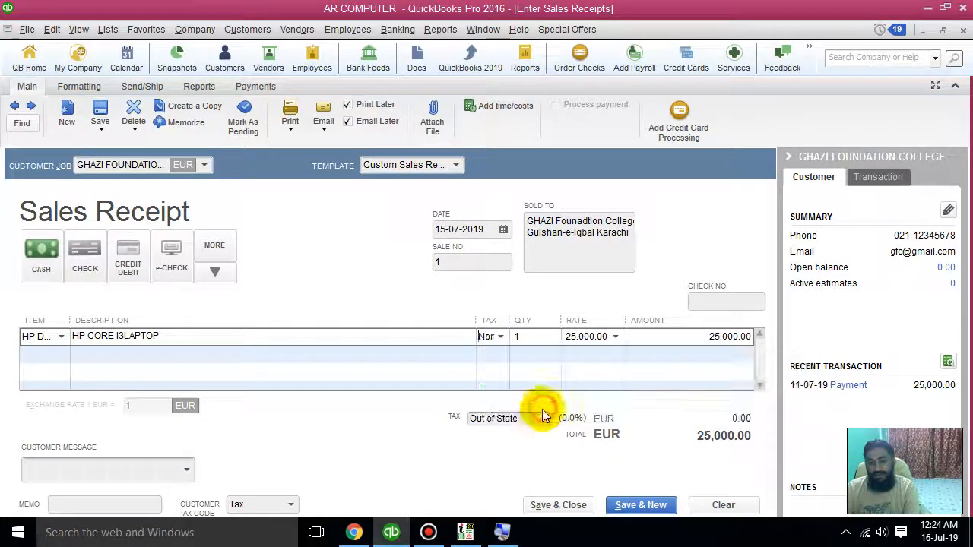
left_click(186, 470)
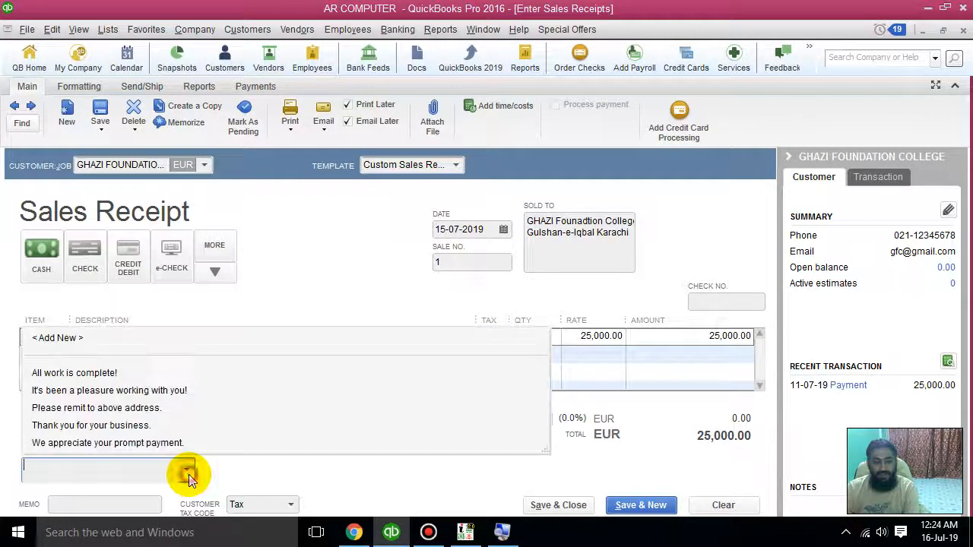
left_click(76, 425)
left_click(150, 504)
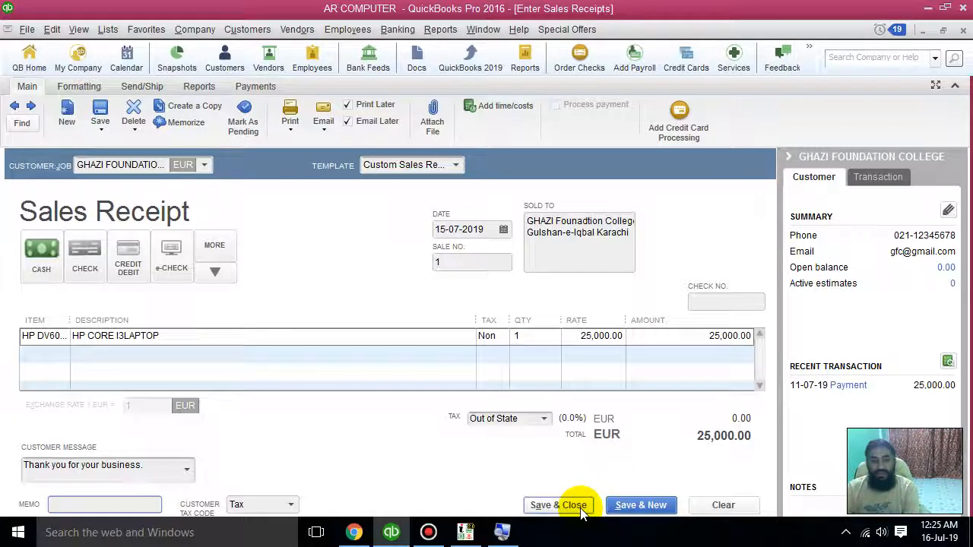
Step: Preview the sales receipt's printout at enlarged size, and save and close the receipt
left_click(290, 126)
left_click(295, 143)
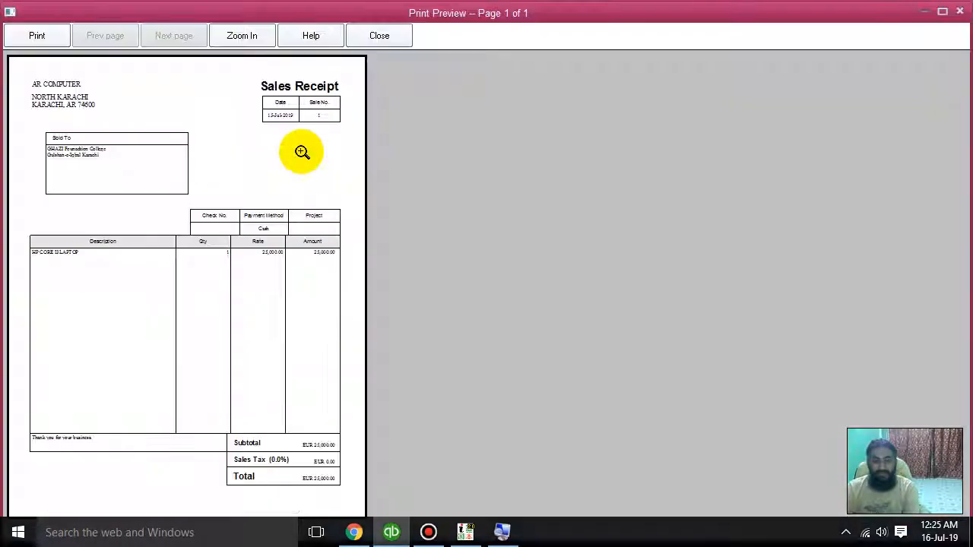
left_click(302, 152)
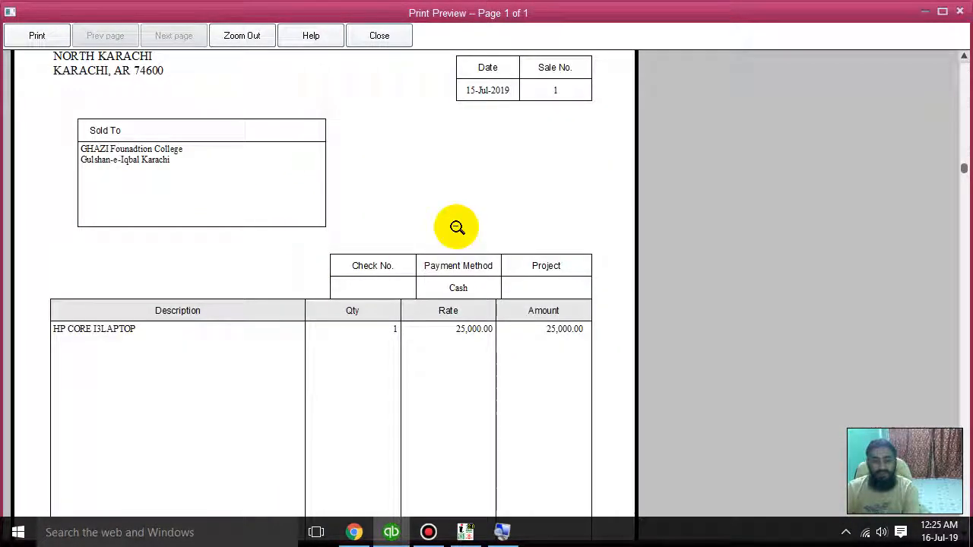
key("Escape")
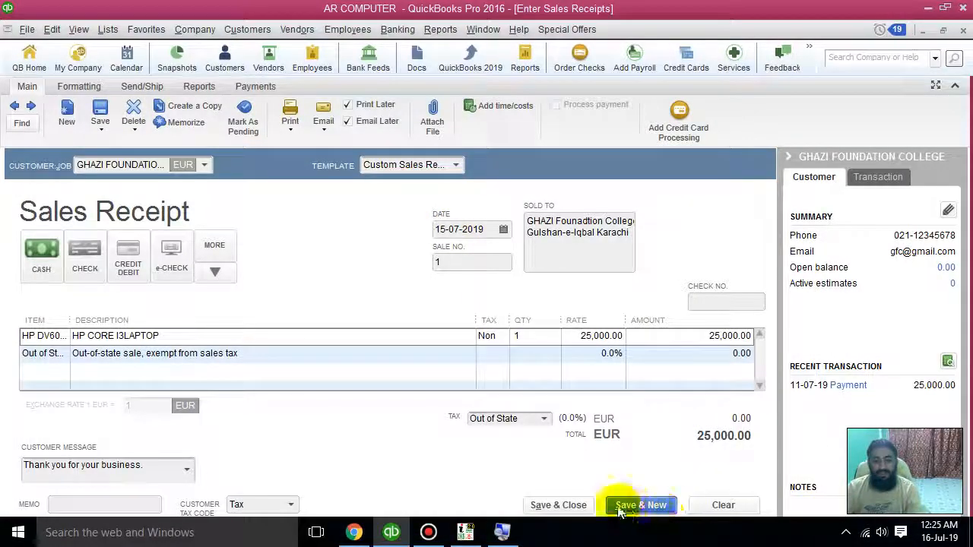
left_click(572, 506)
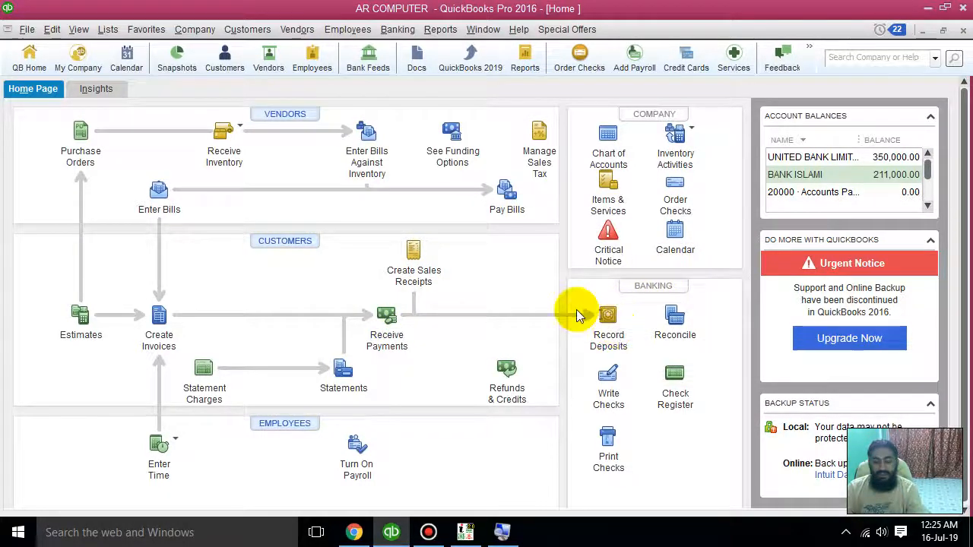
Step: Mark all four listed customer payments for a bank deposit, and cancel the deposit
left_click(608, 316)
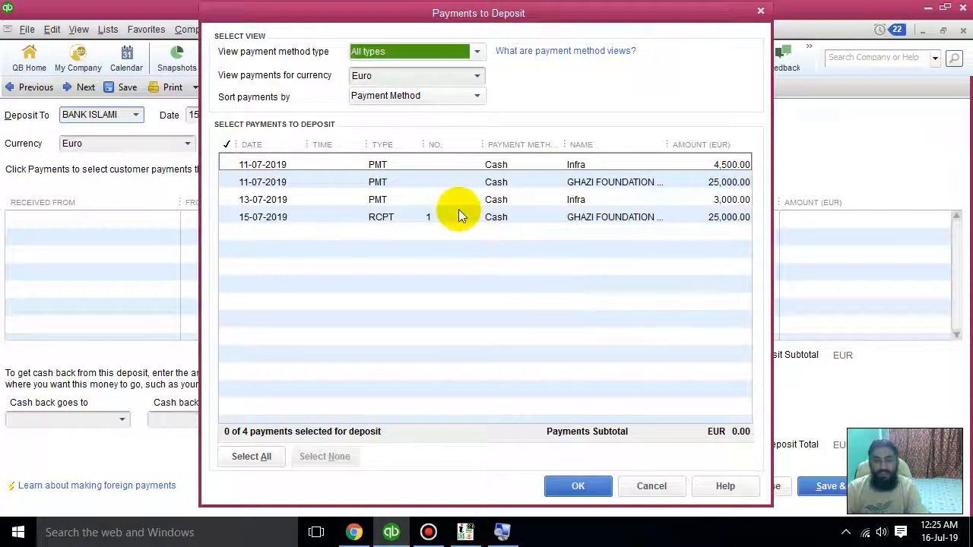
left_click(350, 168)
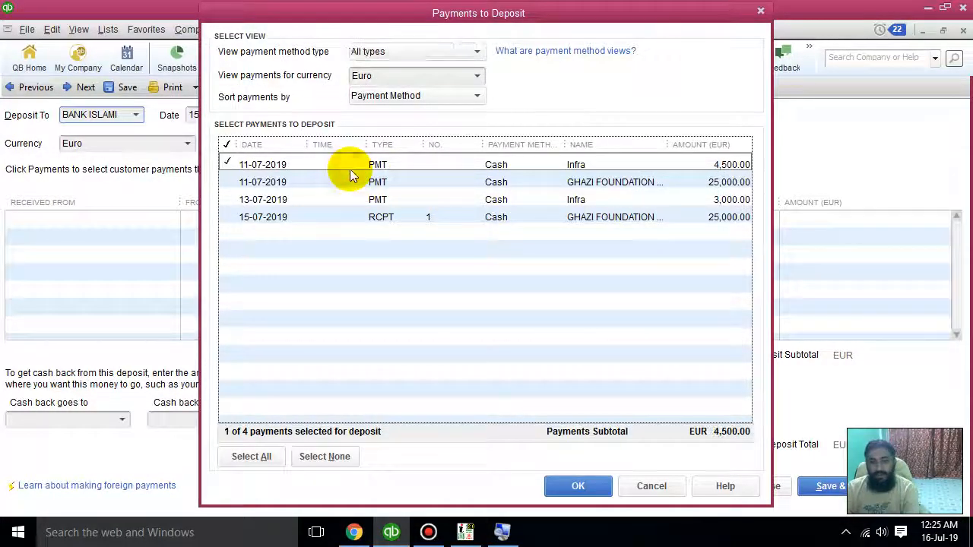
left_click(350, 183)
left_click(350, 199)
left_click(348, 217)
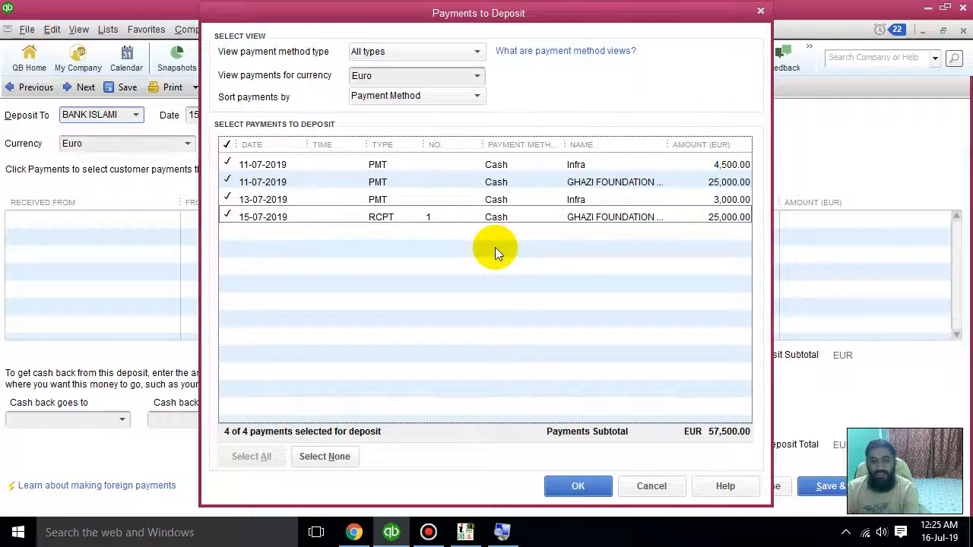
left_click(649, 489)
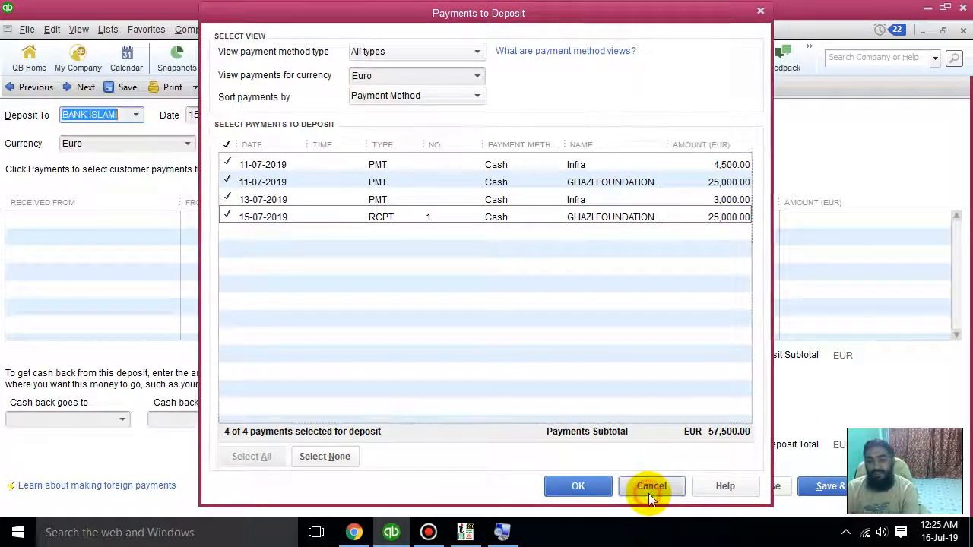
left_click(962, 30)
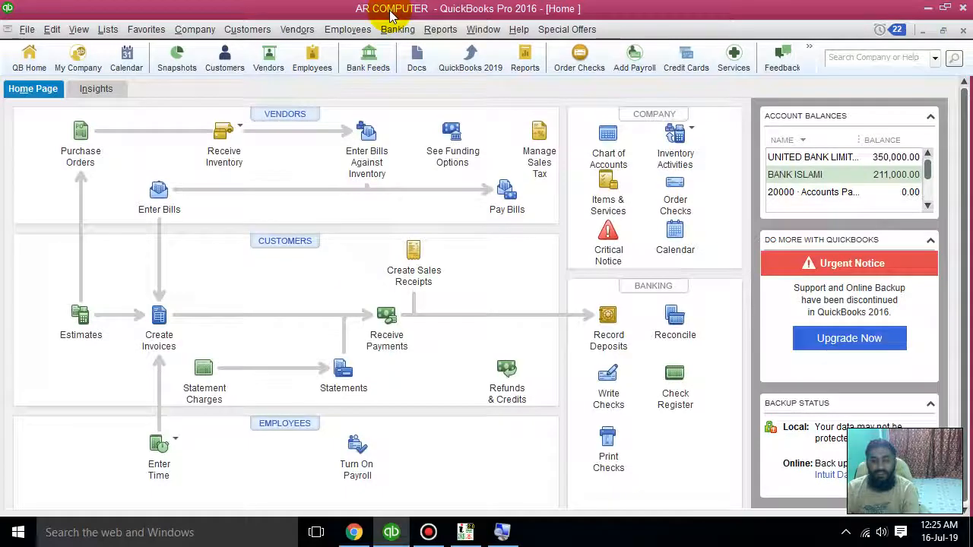
Step: Open the memorized General Ledger report and examine the Accounts Receivable and Undeposited Funds entries
left_click(431, 30)
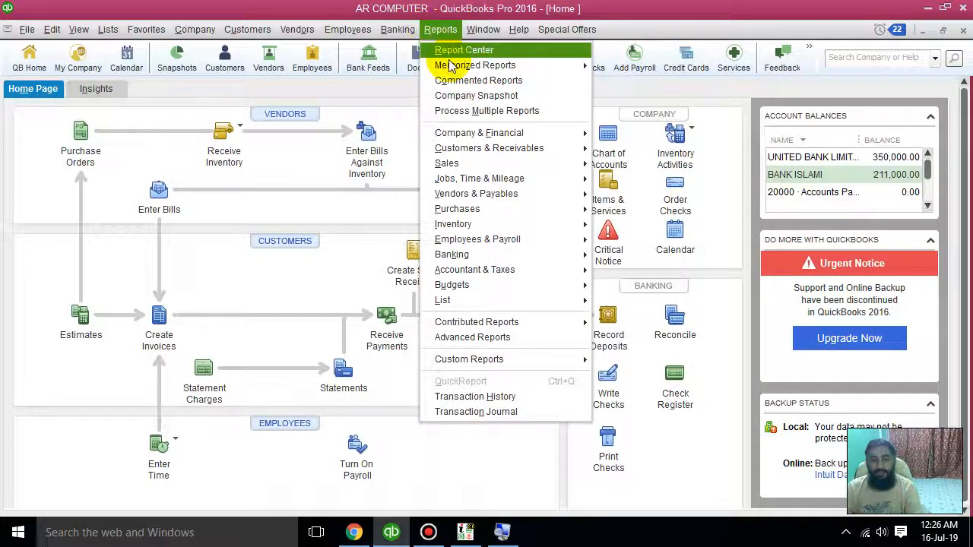
mouse_move(456, 66)
mouse_move(655, 95)
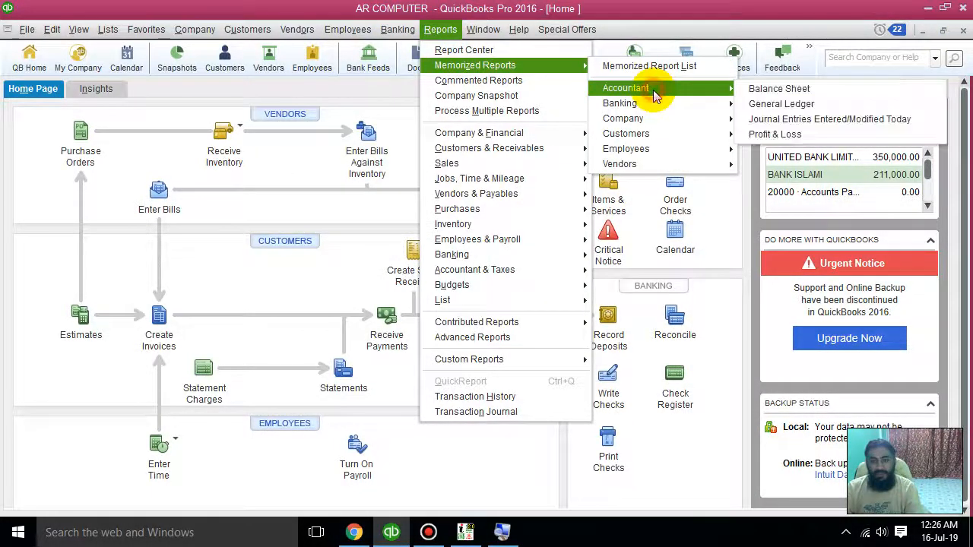
left_click(786, 106)
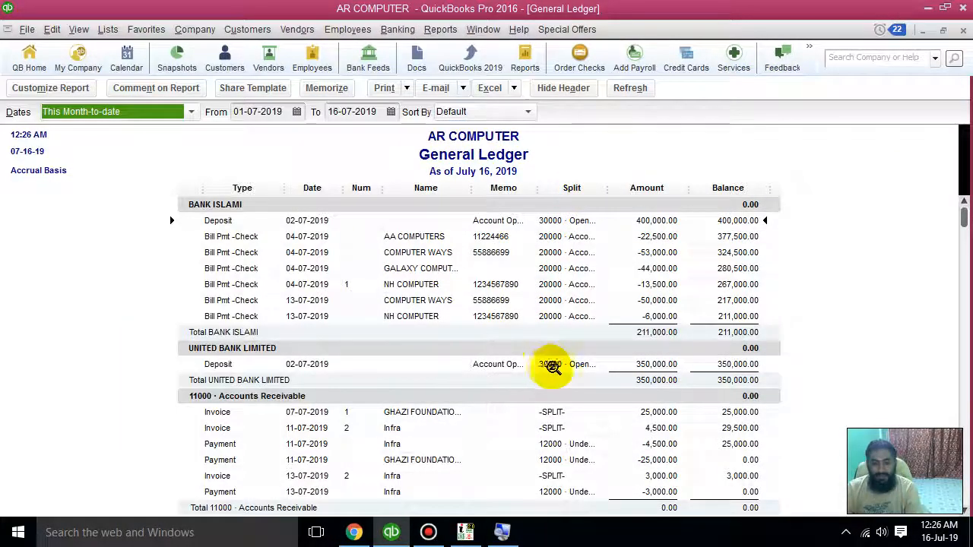
scroll(586, 369, "down", 3)
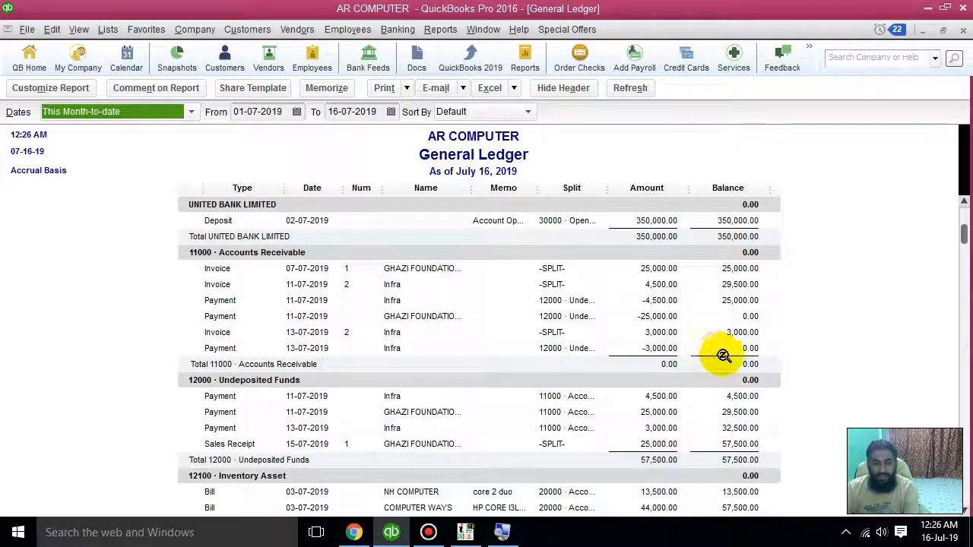
scroll(964, 376, "down", 1)
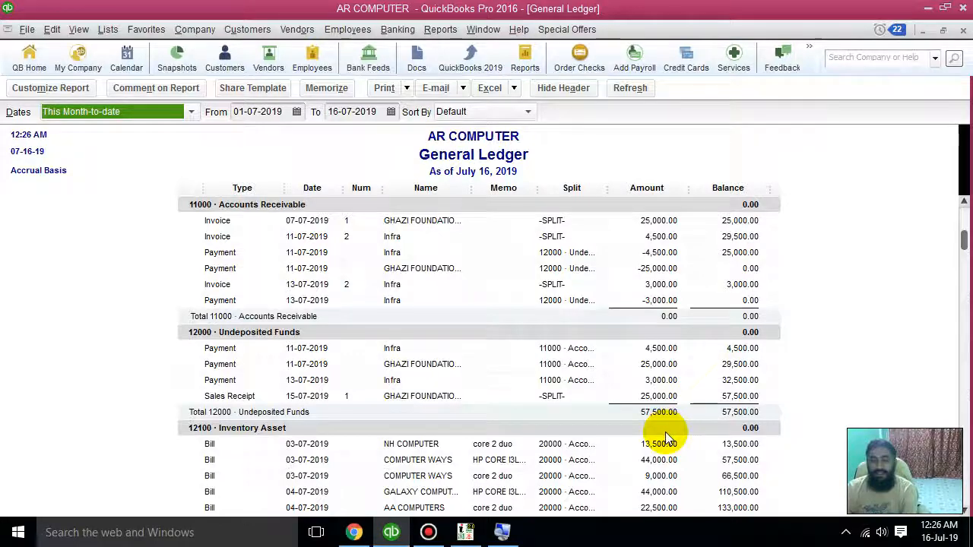
left_click(964, 30)
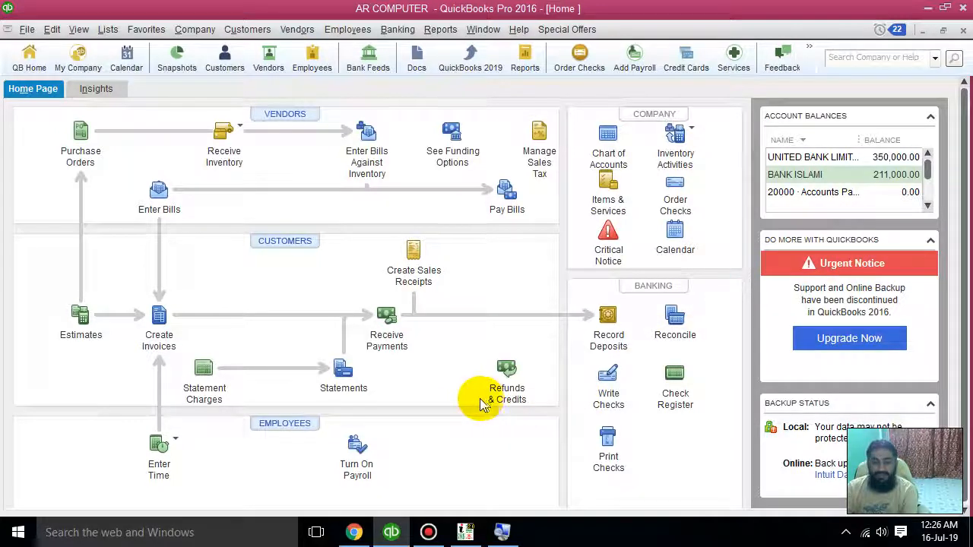
Step: Start another new sales receipt for customer Infra
left_click(415, 252)
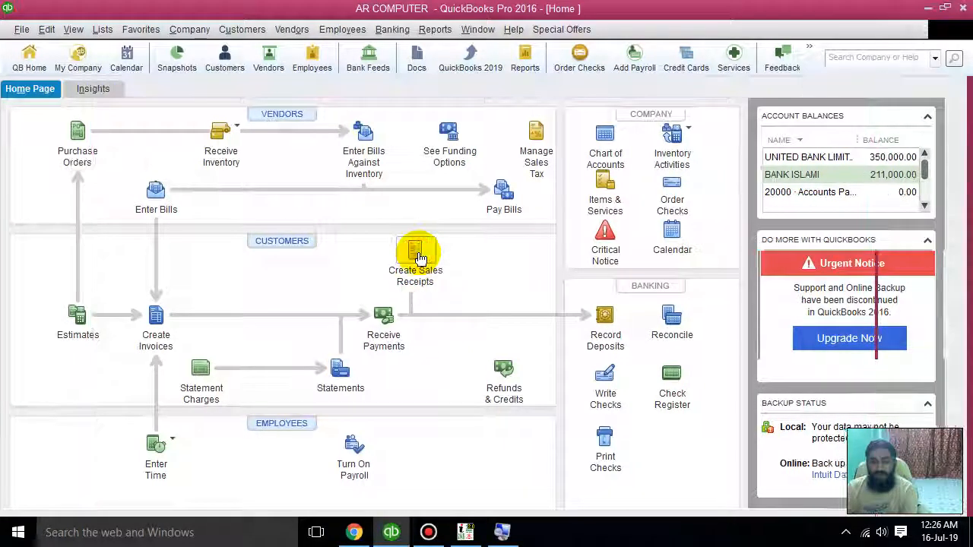
left_click(210, 165)
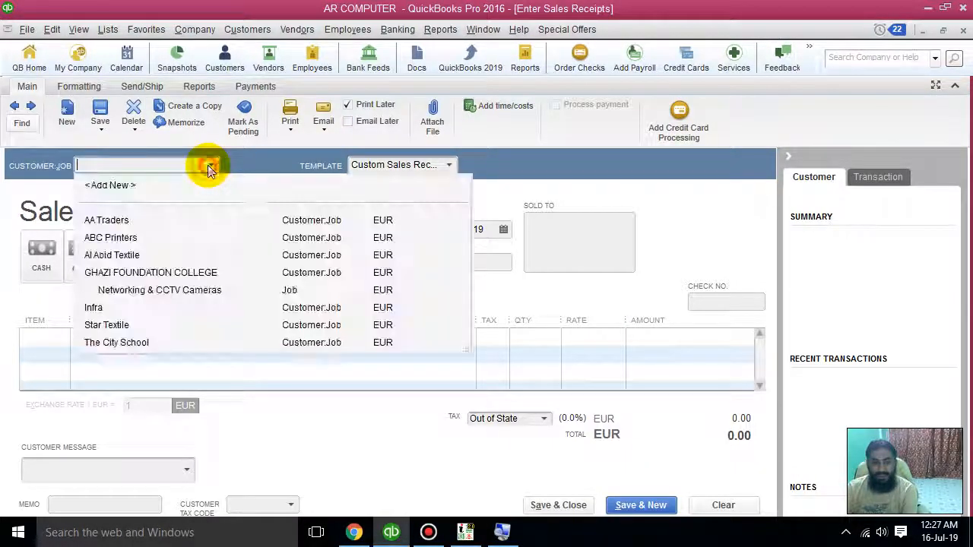
left_click(93, 307)
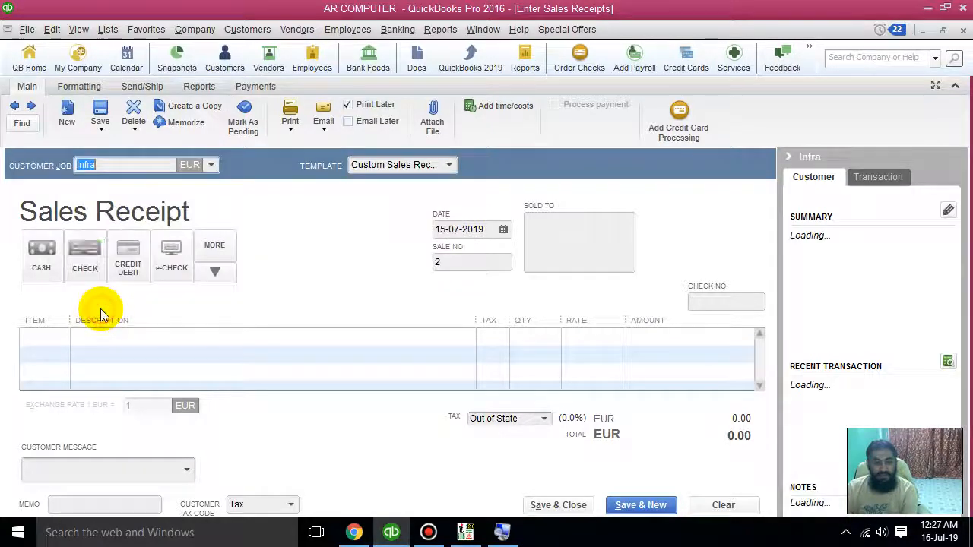
Step: Set the sales receipt's payment method to check and enter 123456789 as the check number
left_click(91, 256)
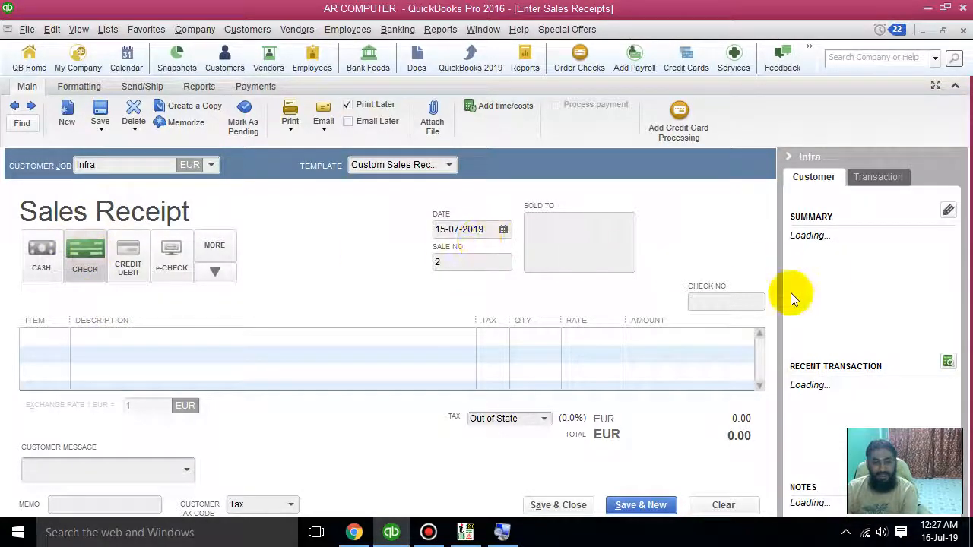
left_click(753, 301)
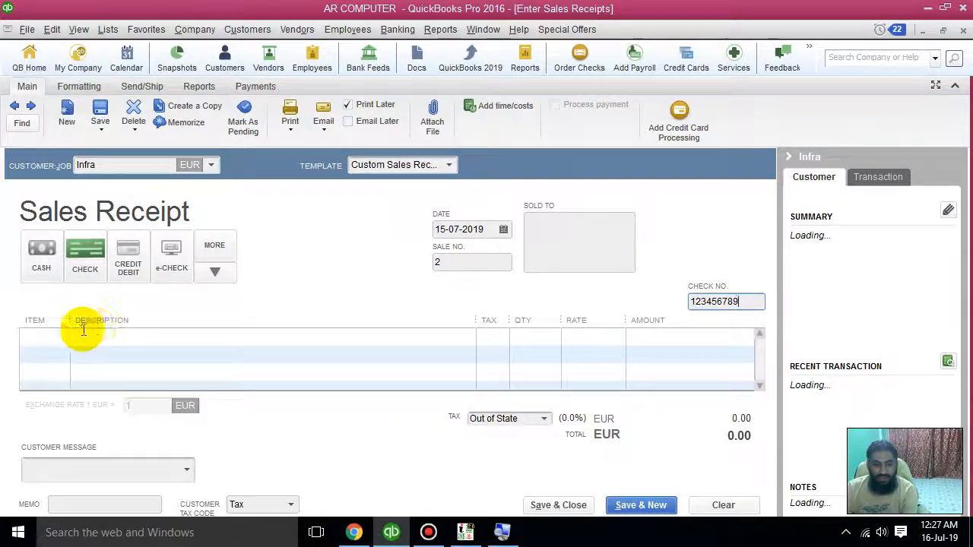
Step: Add the DELL KEYBOARD inventory item to the receipt as a non-taxable sale with quantity 2
left_click(61, 335)
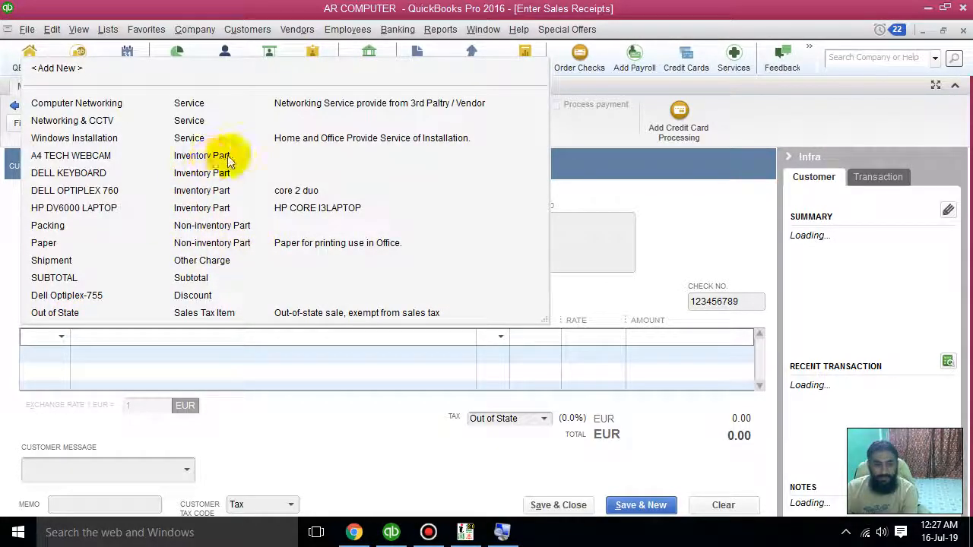
left_click(205, 174)
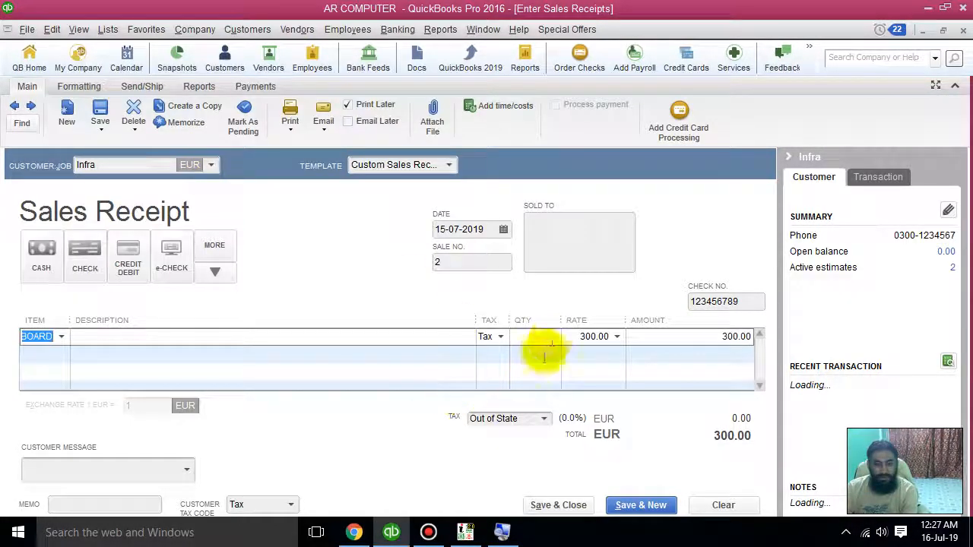
left_click(499, 336)
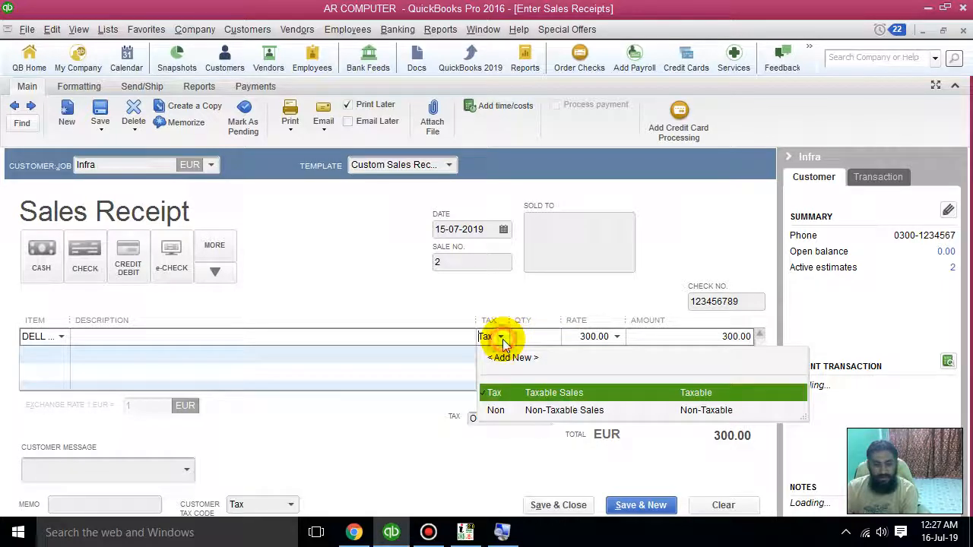
left_click(503, 412)
left_click(551, 342)
type("2")
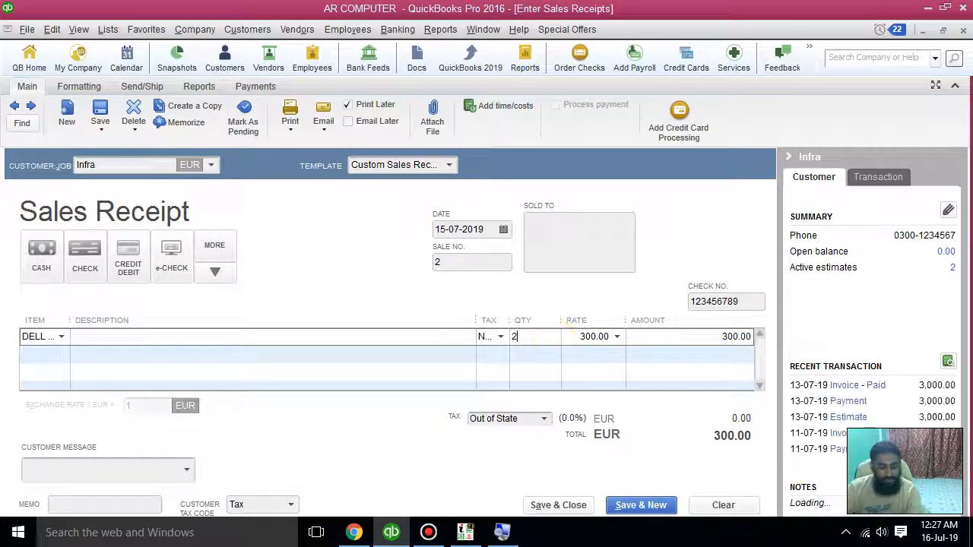
left_click(553, 355)
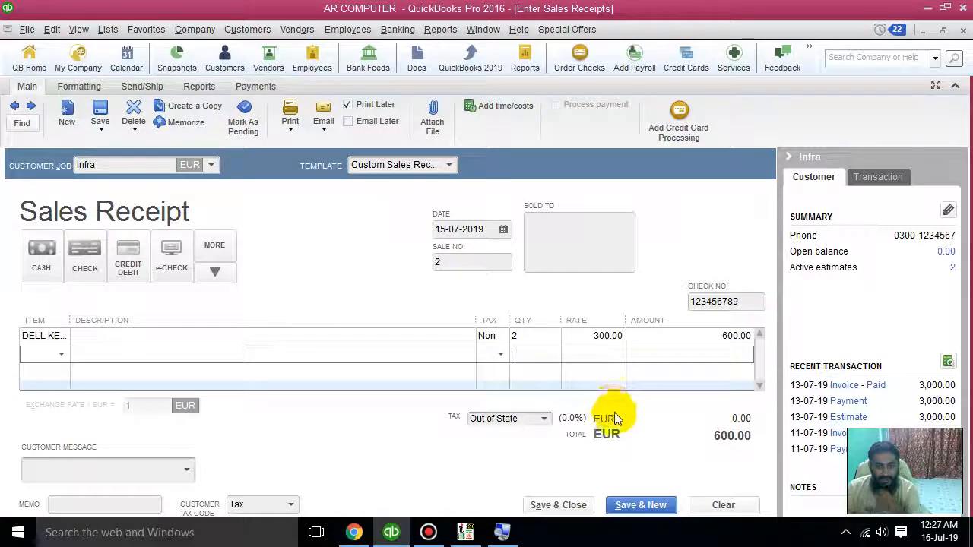
left_click(536, 419)
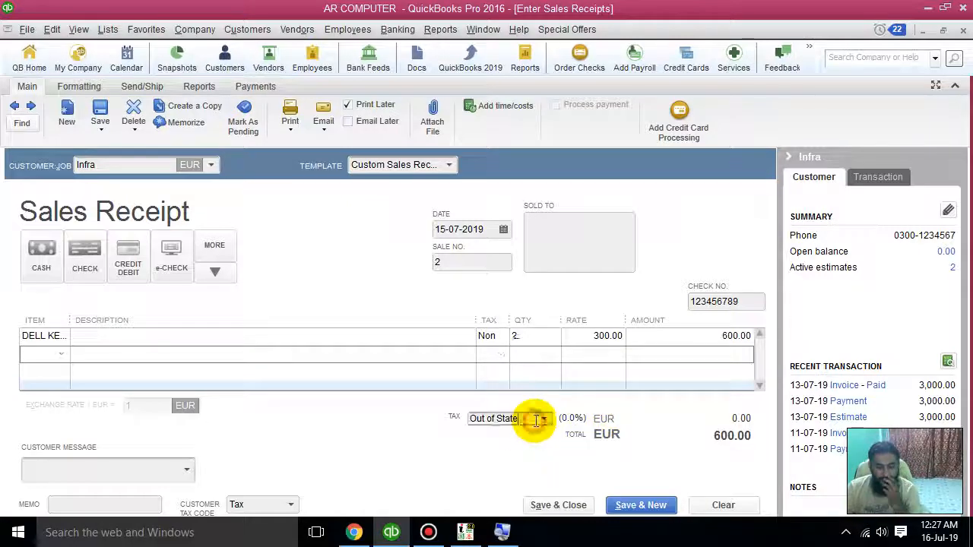
left_click(539, 419)
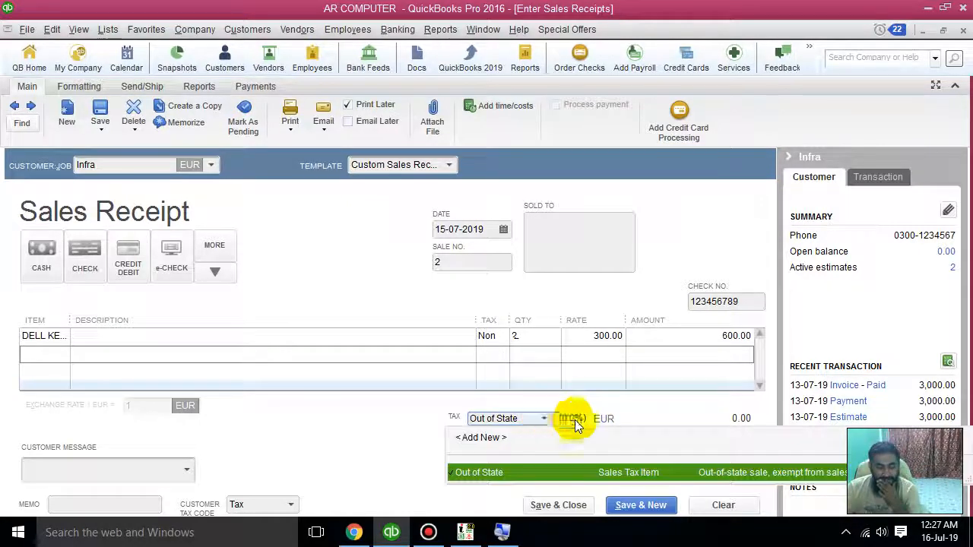
left_click(624, 421)
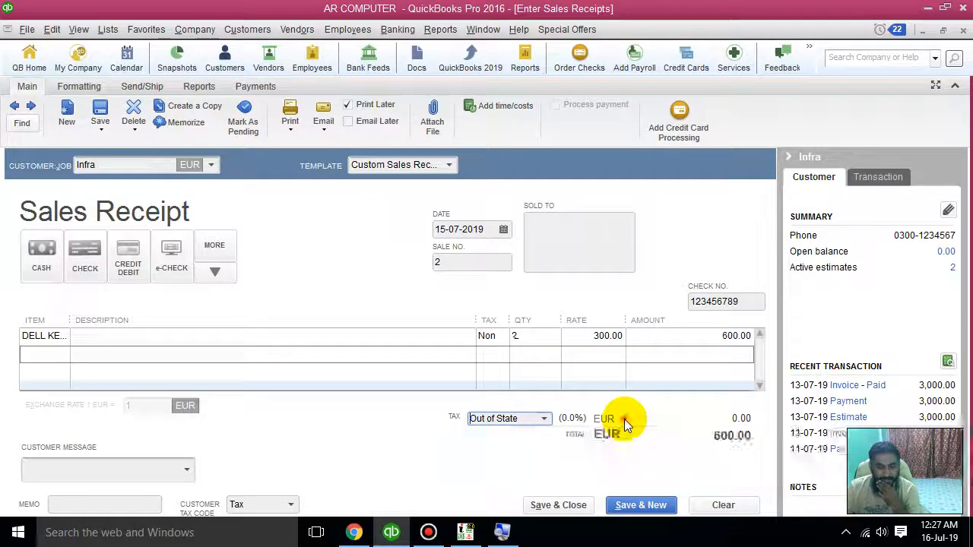
left_click(575, 426)
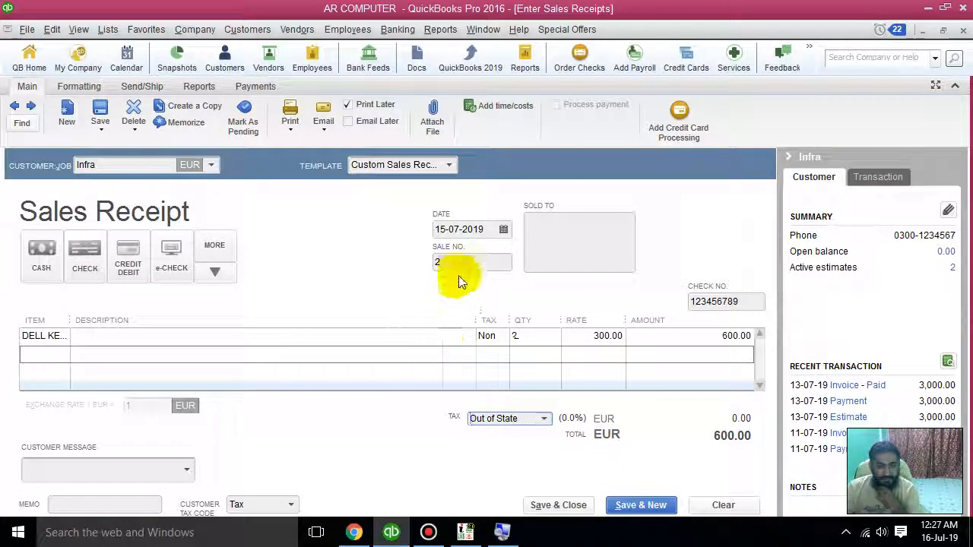
left_click(448, 166)
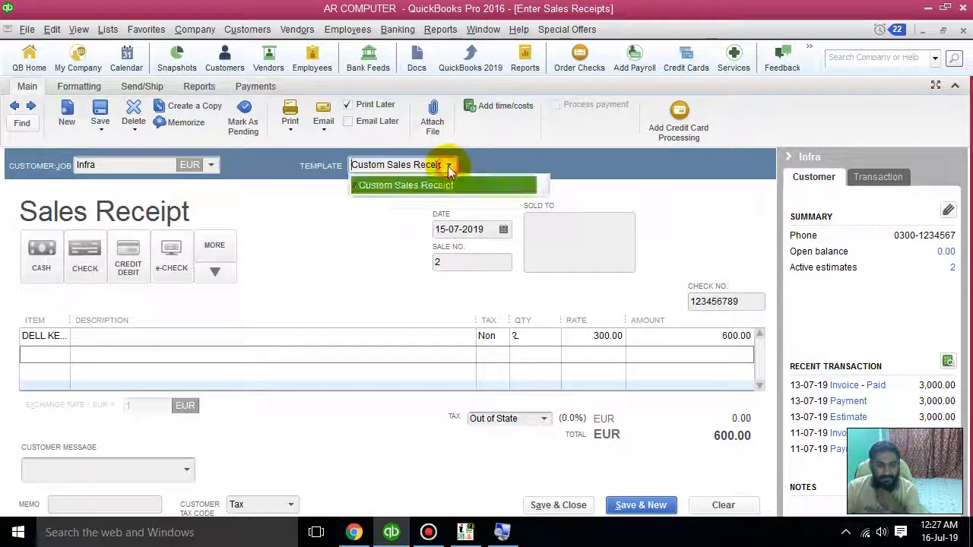
left_click(600, 192)
Step: Add the customer message "Thank you for your business." to the sales receipt
left_click(187, 469)
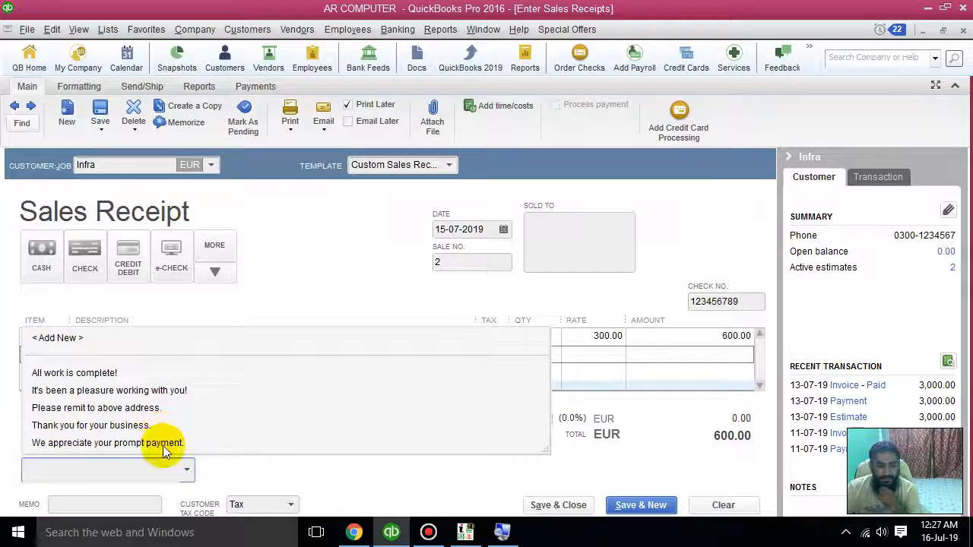
left_click(157, 426)
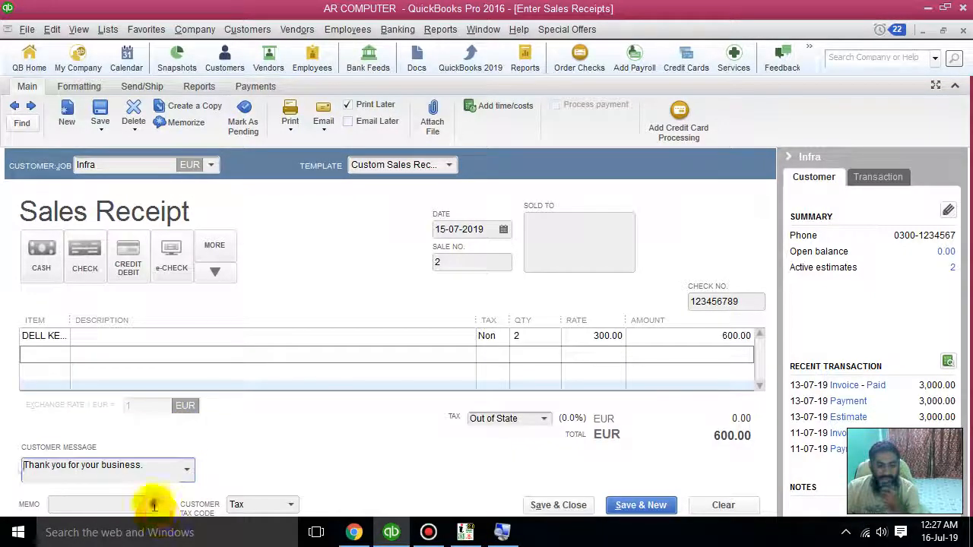
left_click(292, 504)
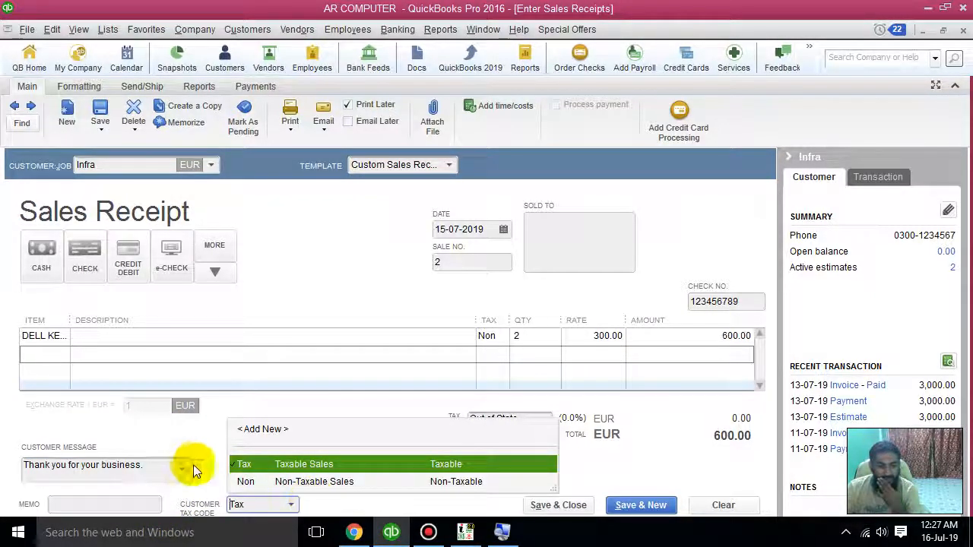
left_click(153, 464)
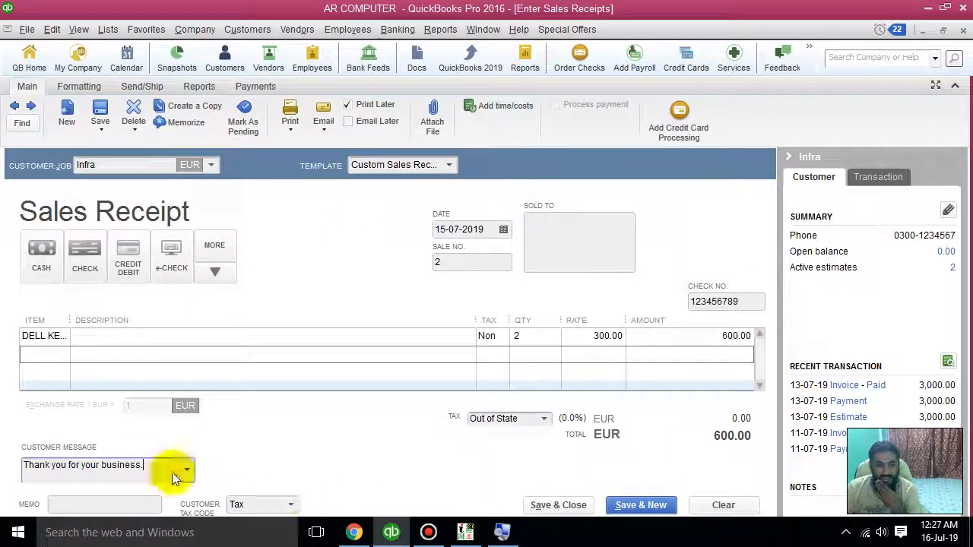
Step: Select check as the receipt's payment method again, and save and close the receipt
left_click(85, 255)
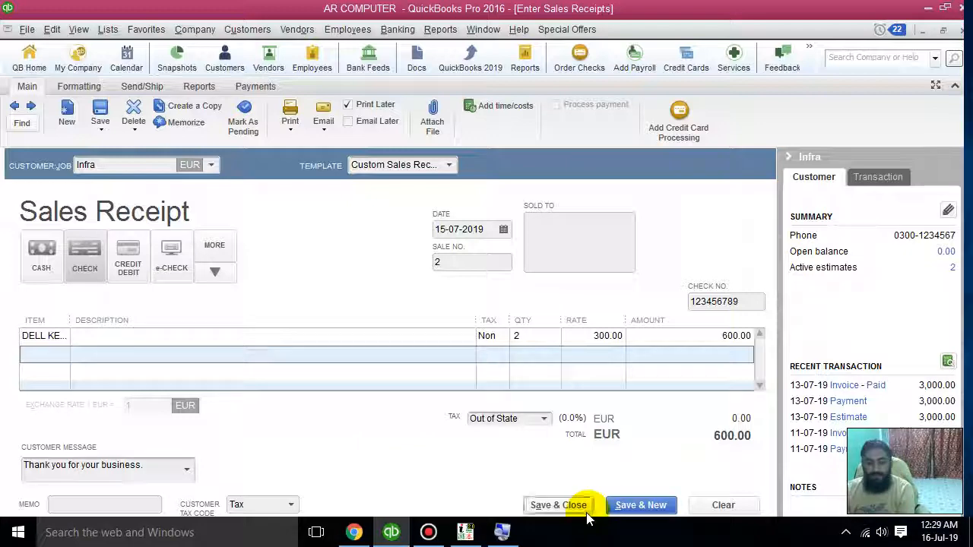
left_click(556, 506)
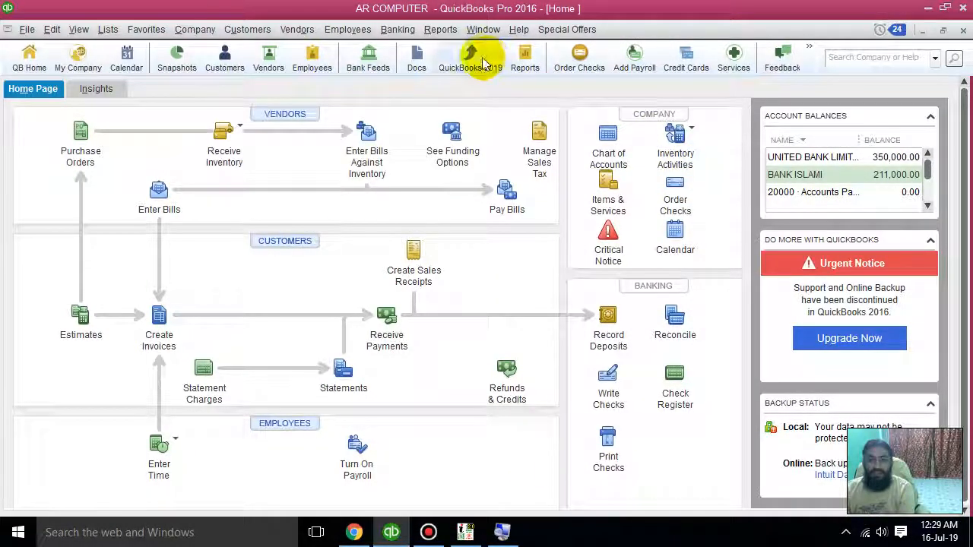
Step: Examine the Undeposited Funds and Inventory Asset entries in the memorized accountant General Ledger report, and close the report
left_click(453, 31)
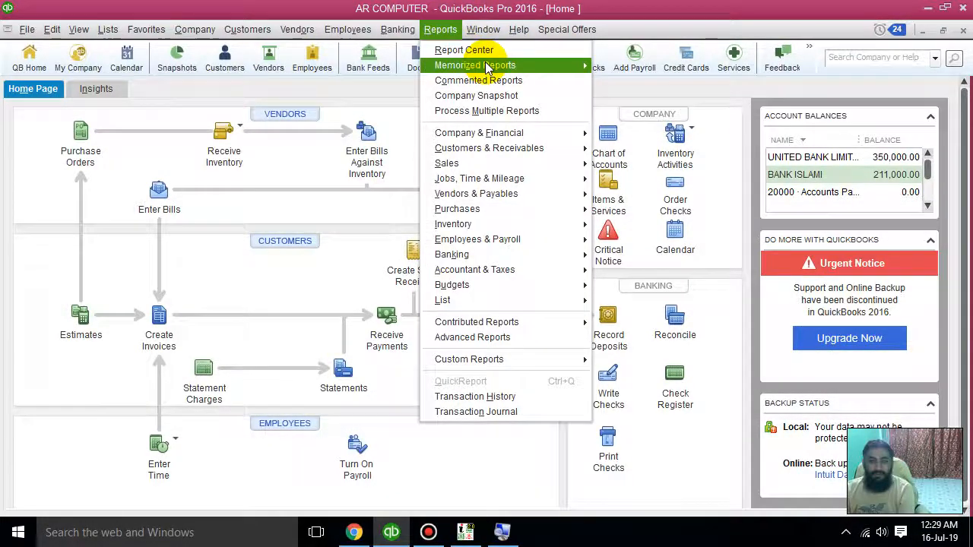
mouse_move(486, 65)
mouse_move(669, 88)
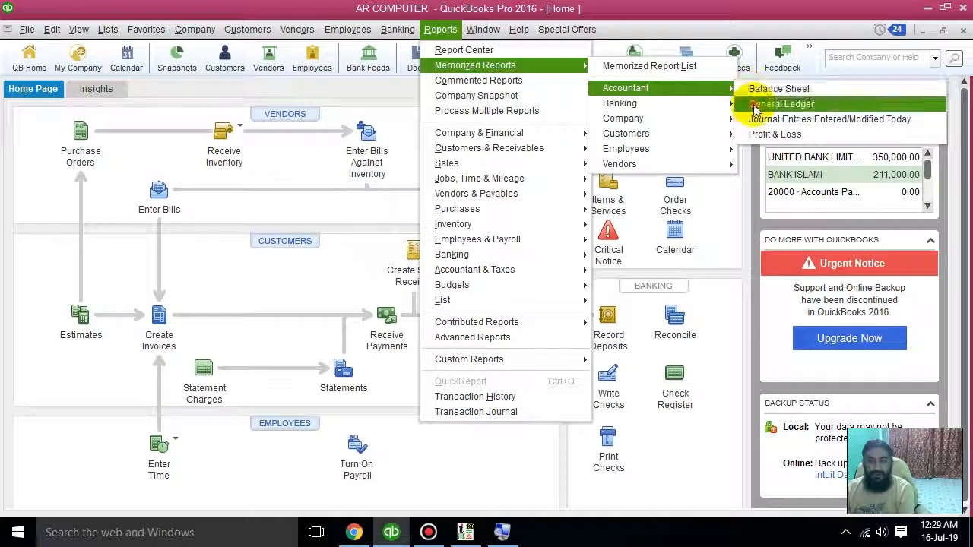
left_click(768, 104)
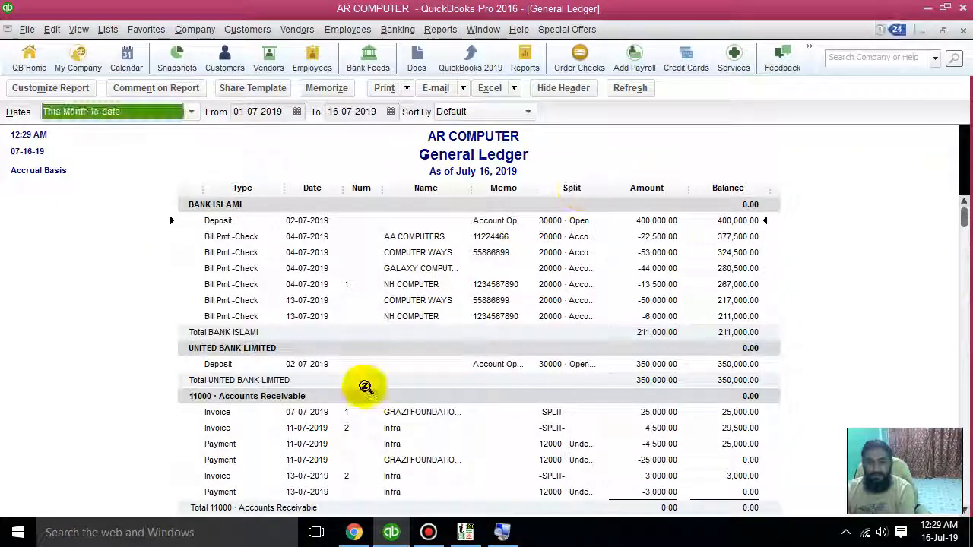
scroll(434, 412, "down", 3)
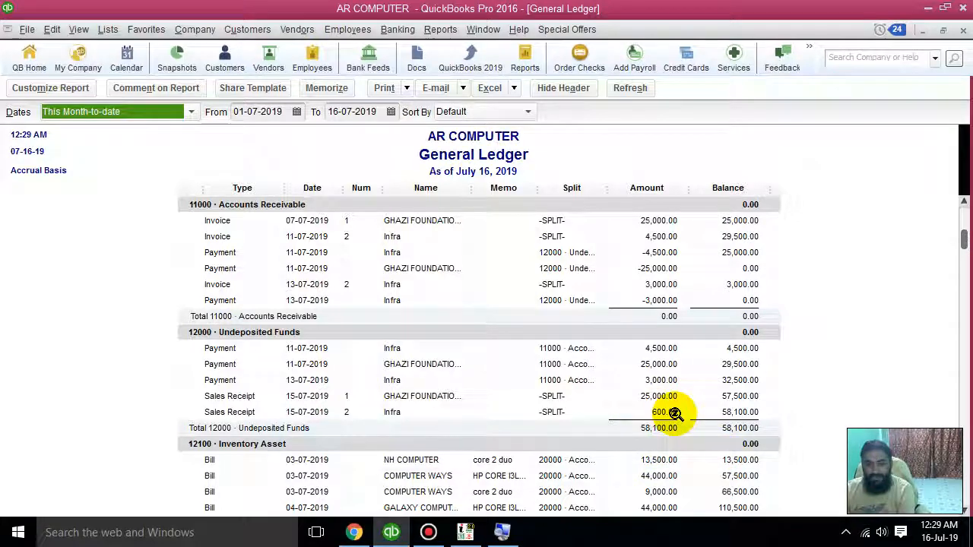
left_click(677, 413)
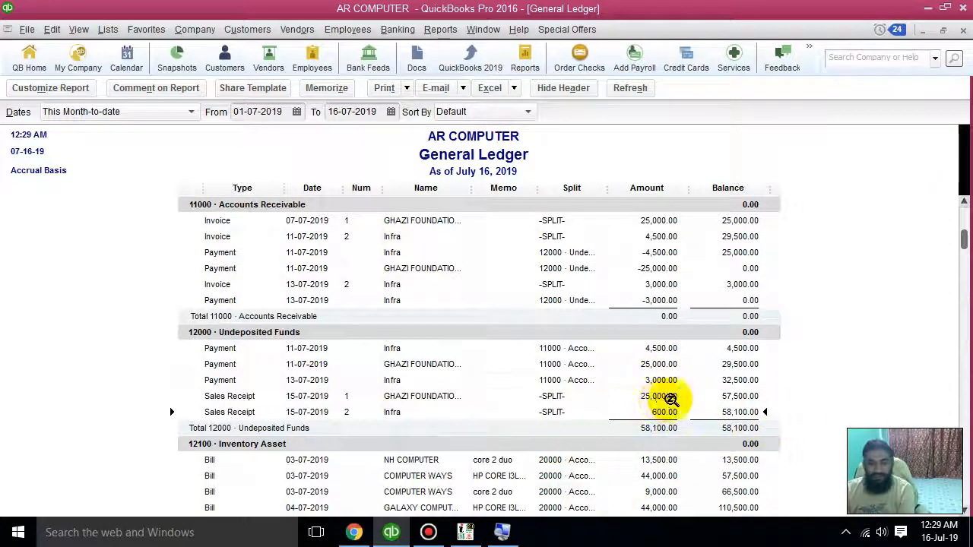
scroll(821, 374, "down", 3)
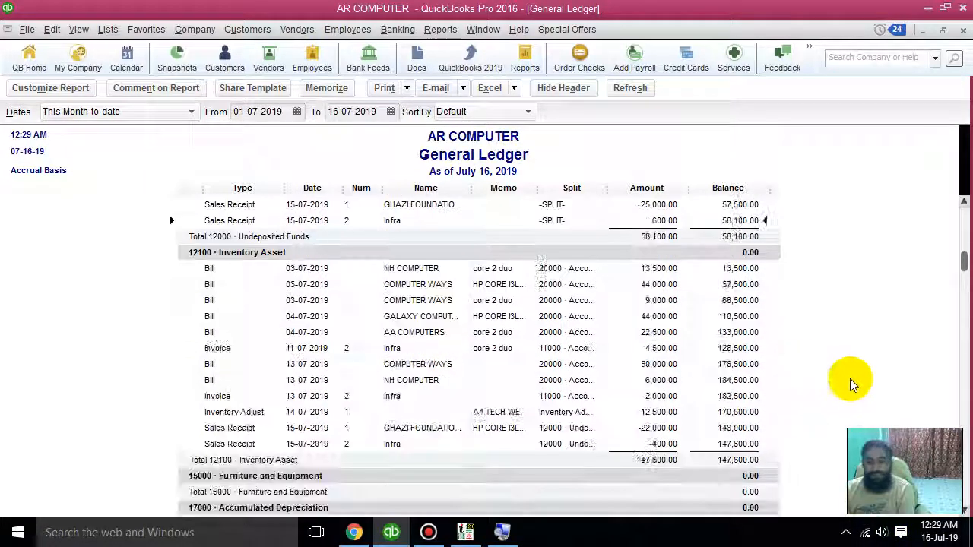
scroll(871, 398, "up", 6)
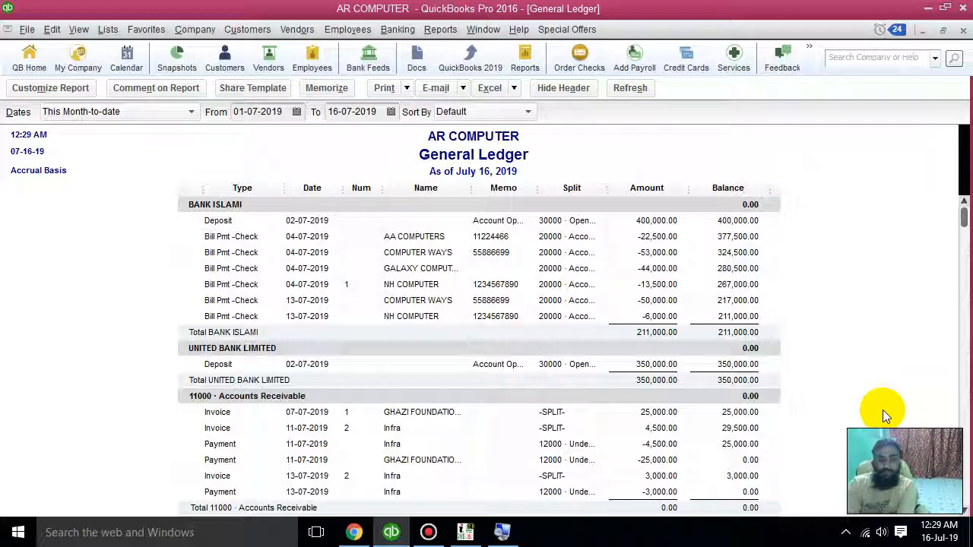
left_click(963, 31)
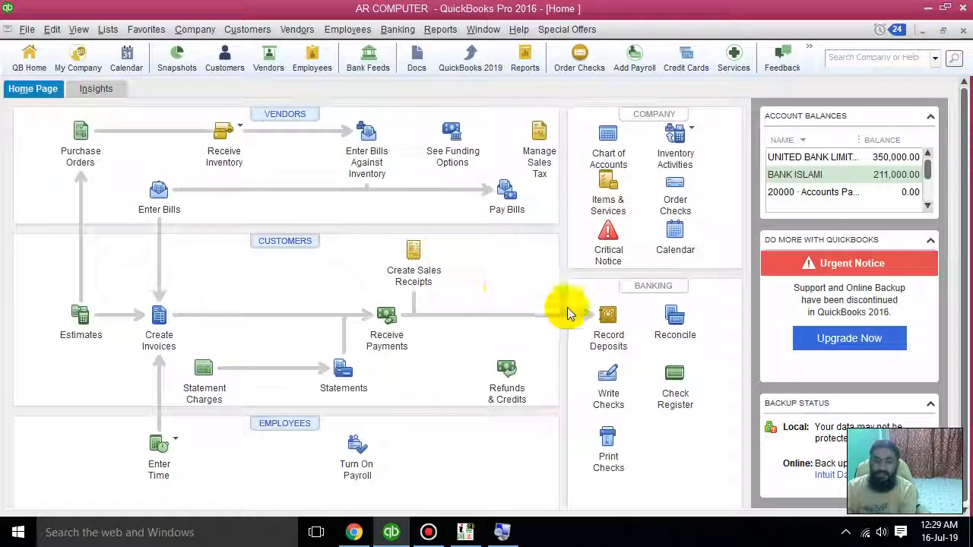